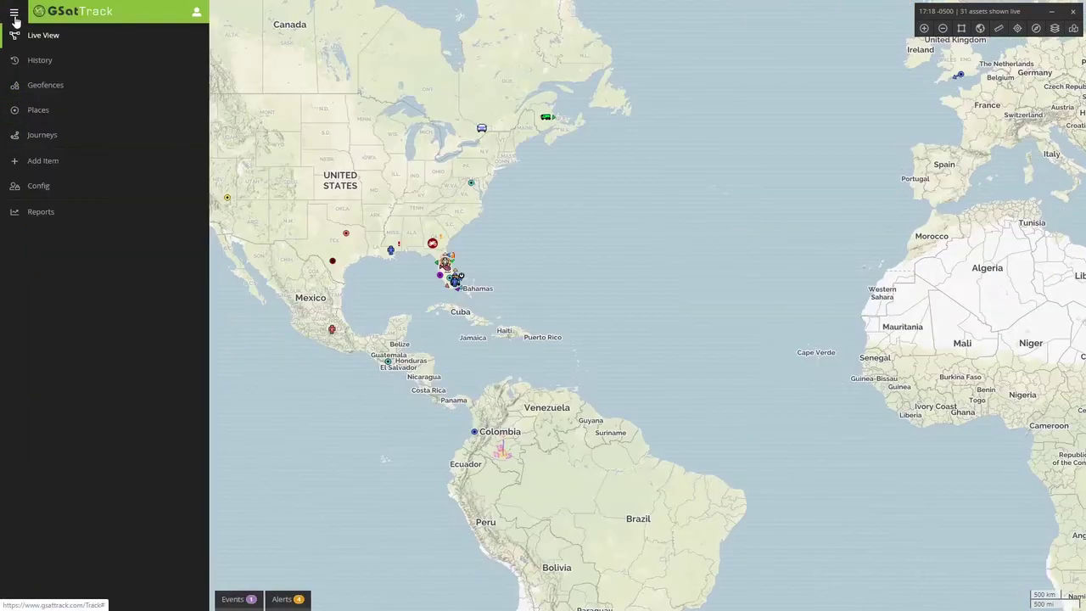
# Open the Send Command form for the last-listed GSatMicro asset in the Live View.
pyautogui.click(14, 16)
pyautogui.click(69, 36)
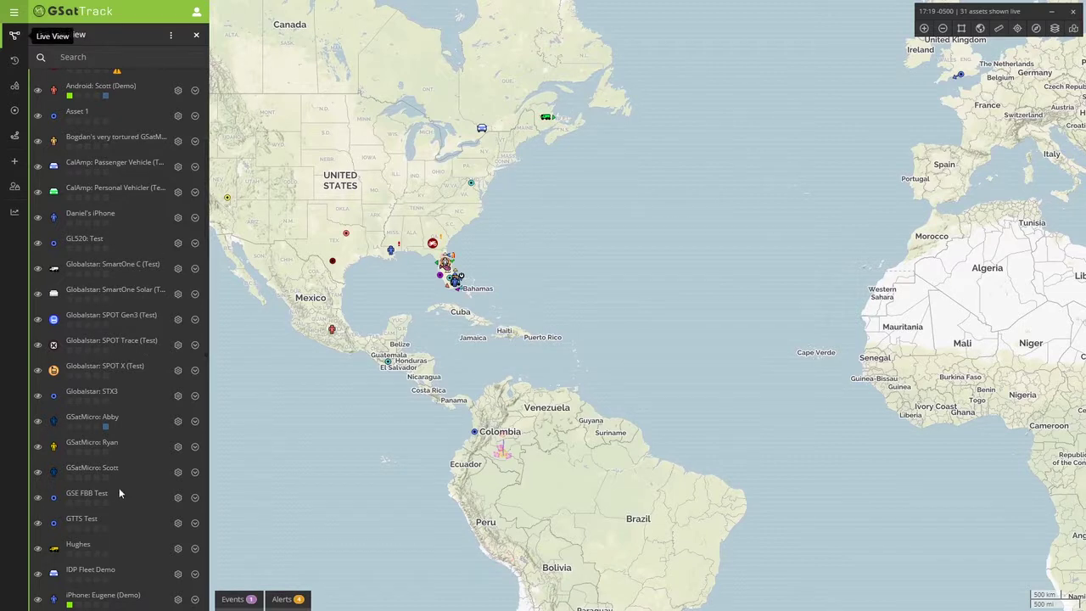
pyautogui.click(96, 471)
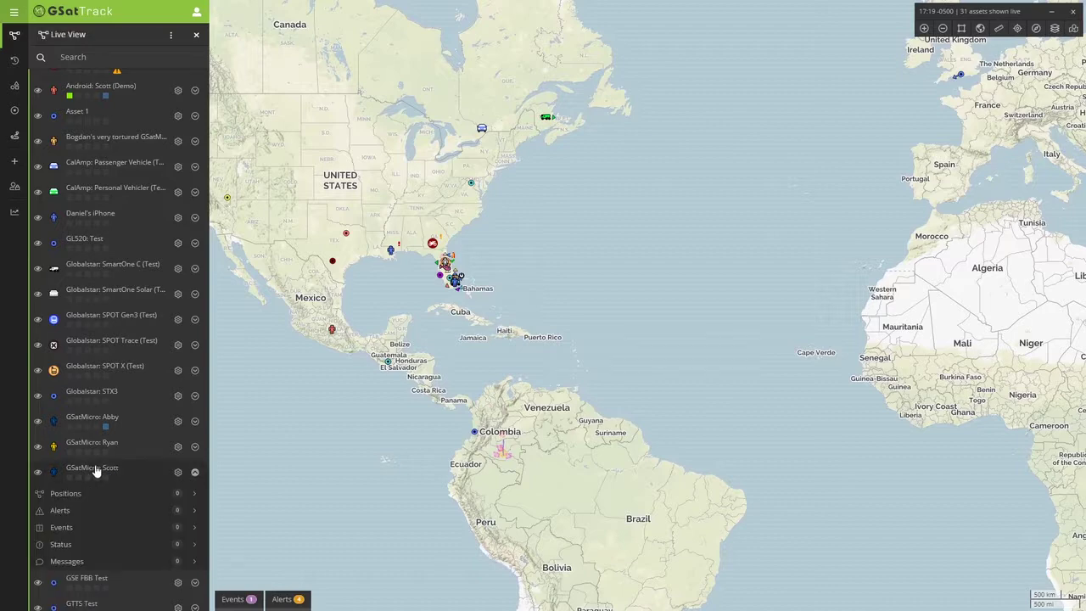
pyautogui.click(178, 475)
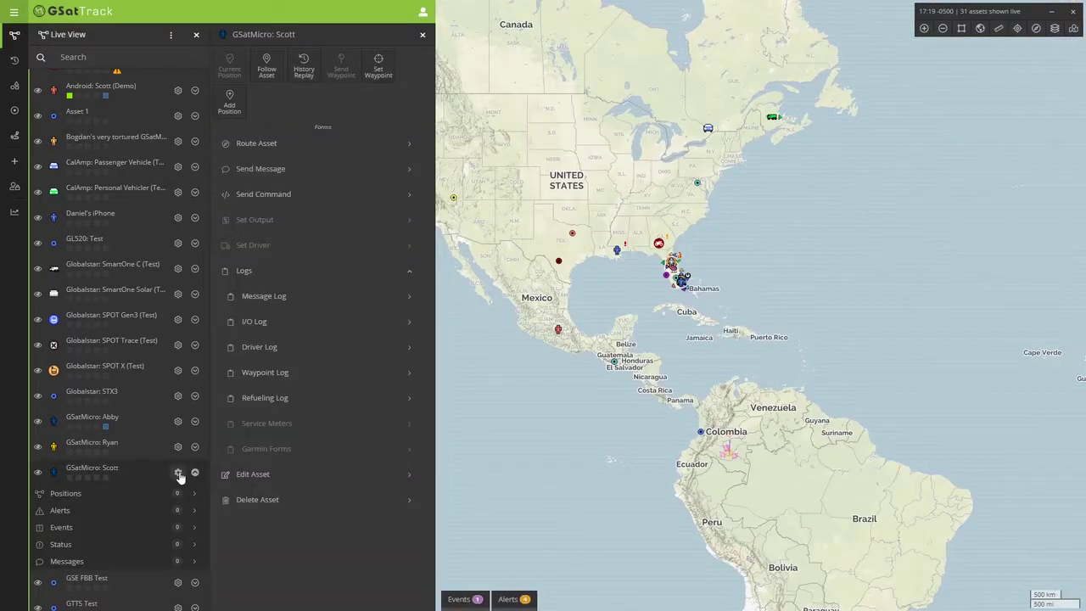
pyautogui.click(278, 198)
# Expand the Set Parameters command and enable the Normal Reporting Interval parameter for editing.
pyautogui.click(81, 89)
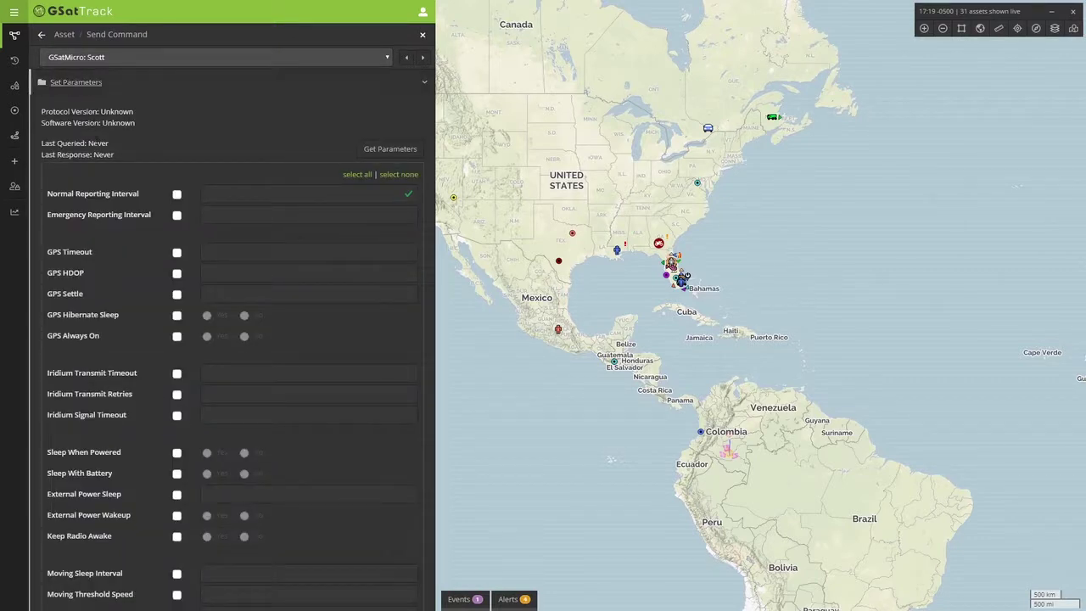
pyautogui.moveTo(104, 194)
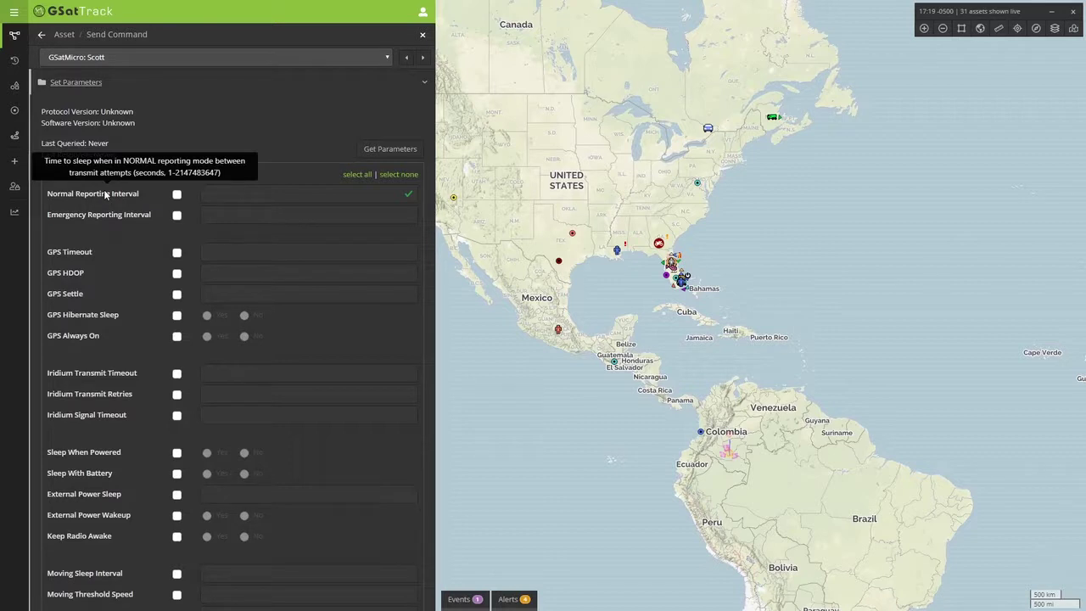
pyautogui.click(176, 194)
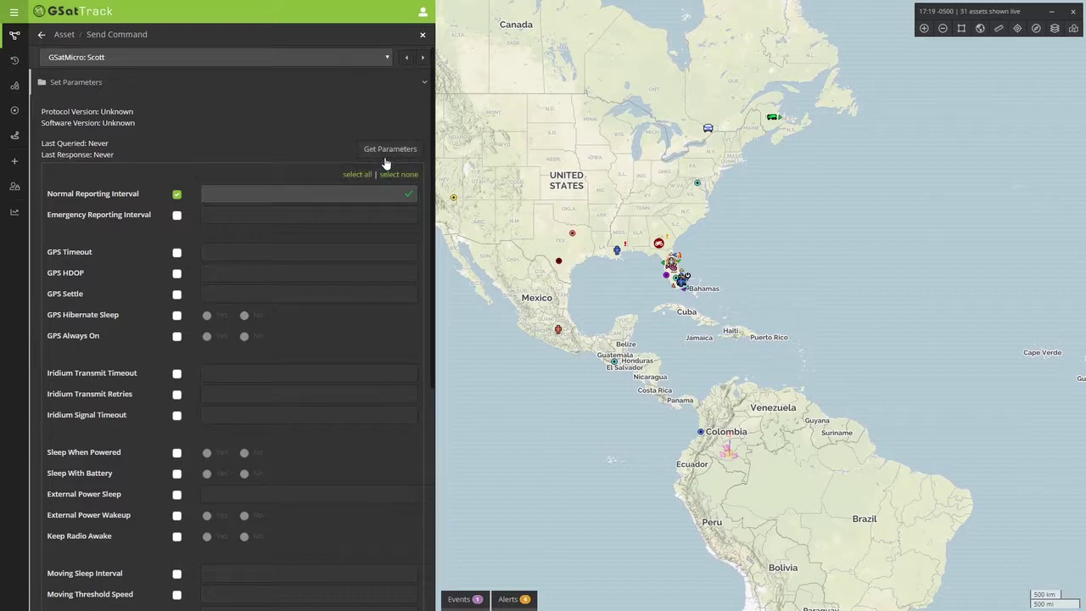
# Examine the Get Parameters request options and the additional assets available for it, then return to the asset list without sending the request.
pyautogui.click(386, 153)
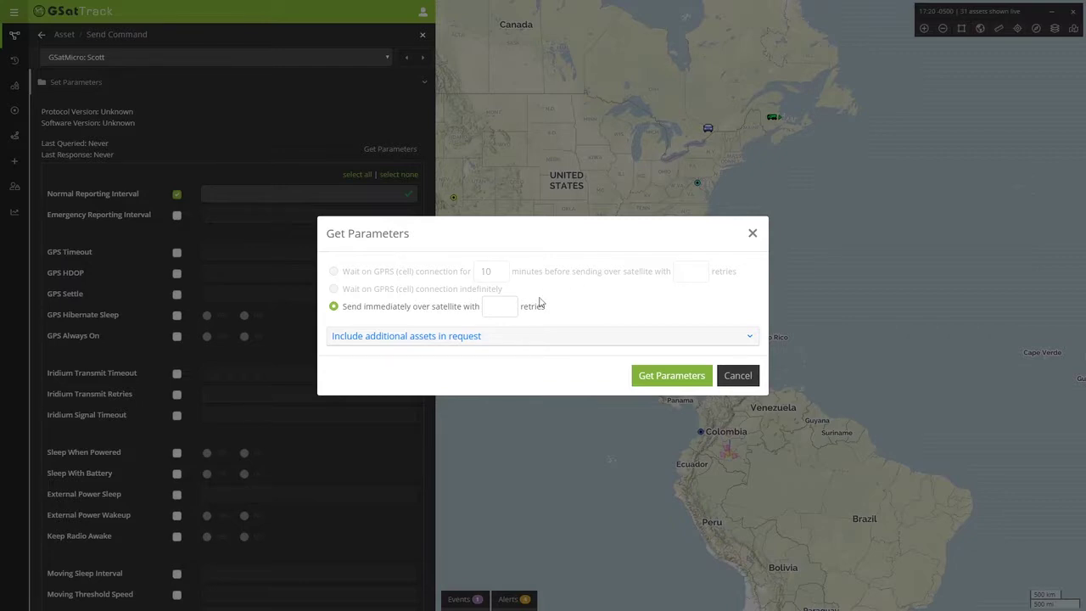
pyautogui.click(514, 337)
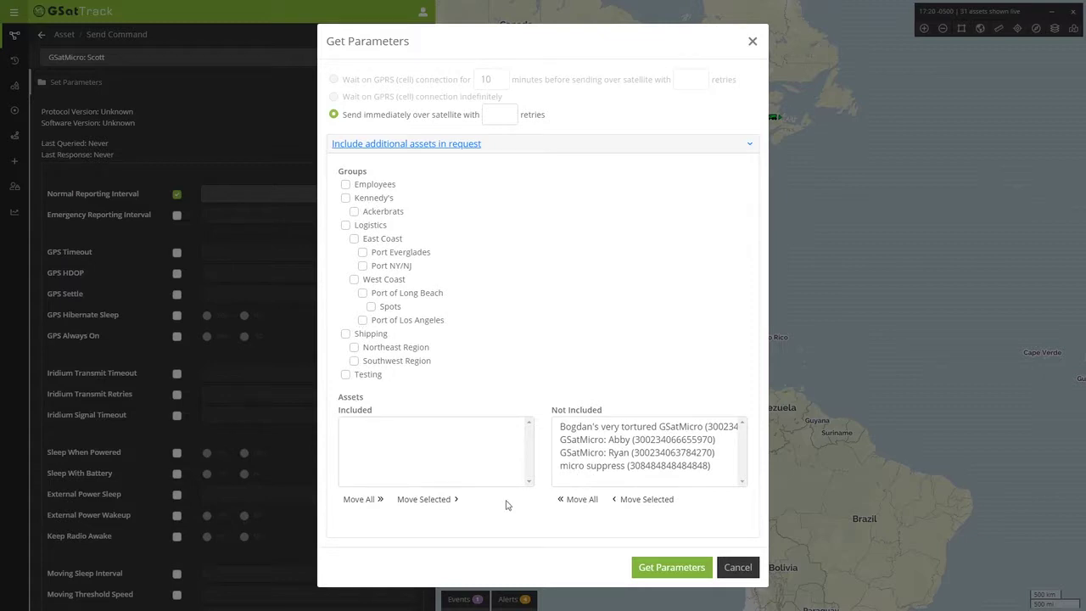
pyautogui.click(737, 569)
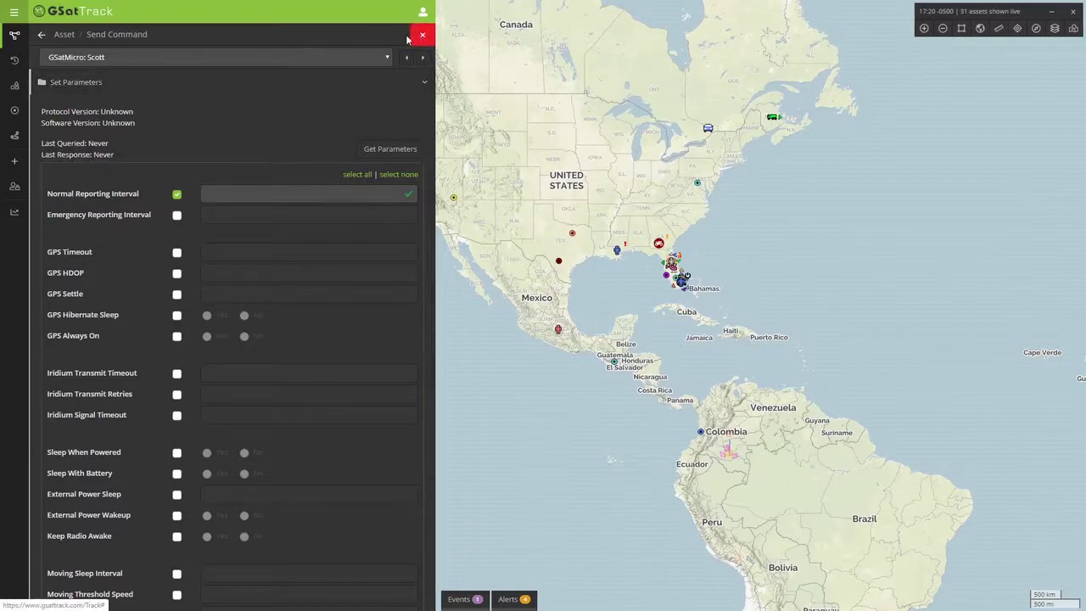
pyautogui.click(41, 34)
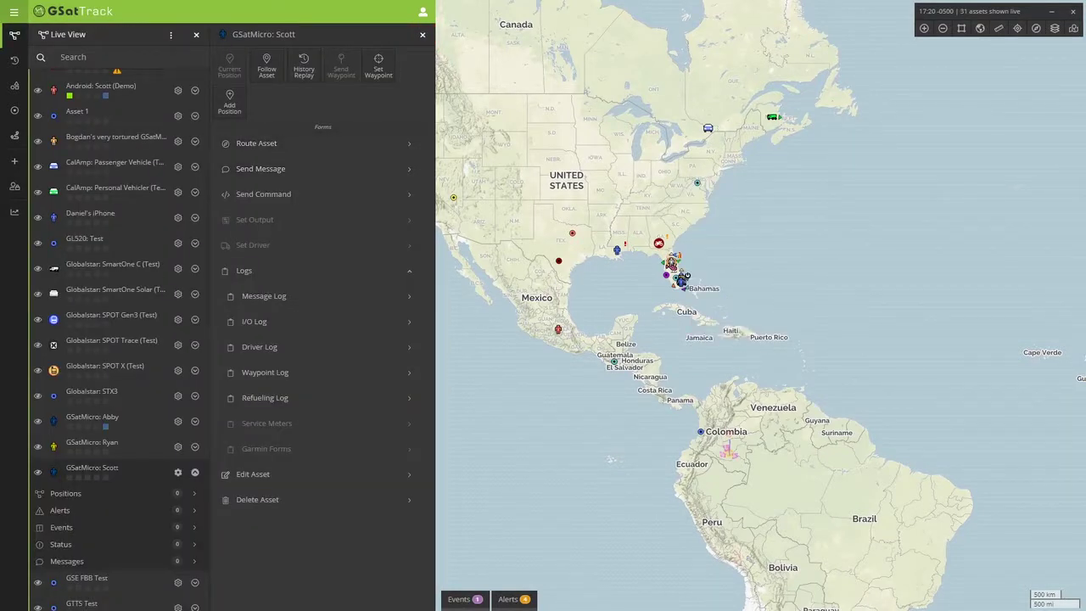
pyautogui.click(194, 472)
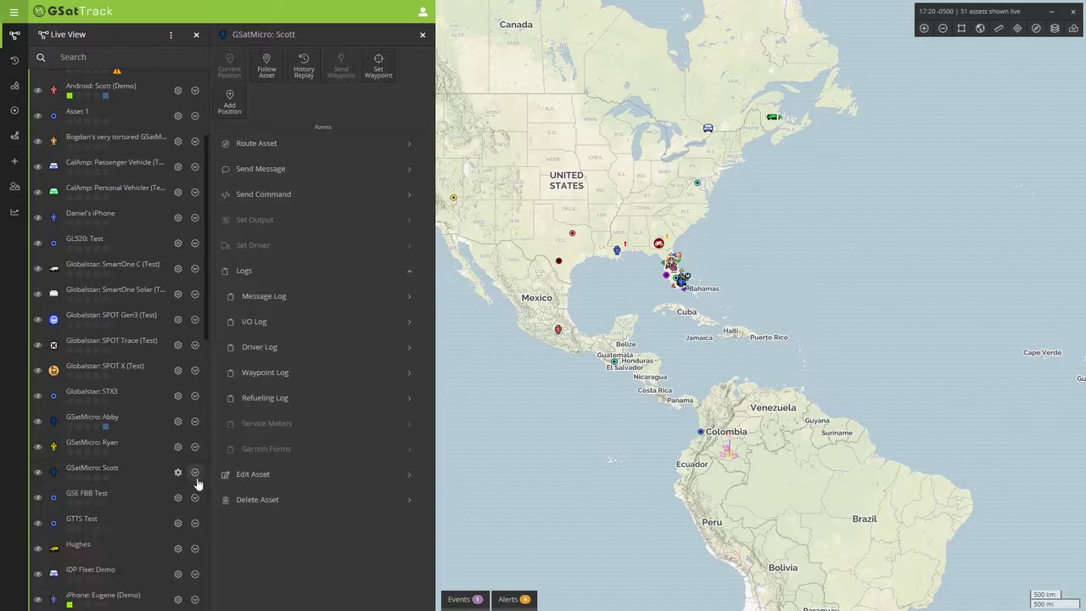
# Open the Send Command form for the Work Truck asset.
pyautogui.scroll(-10, 129, 514)
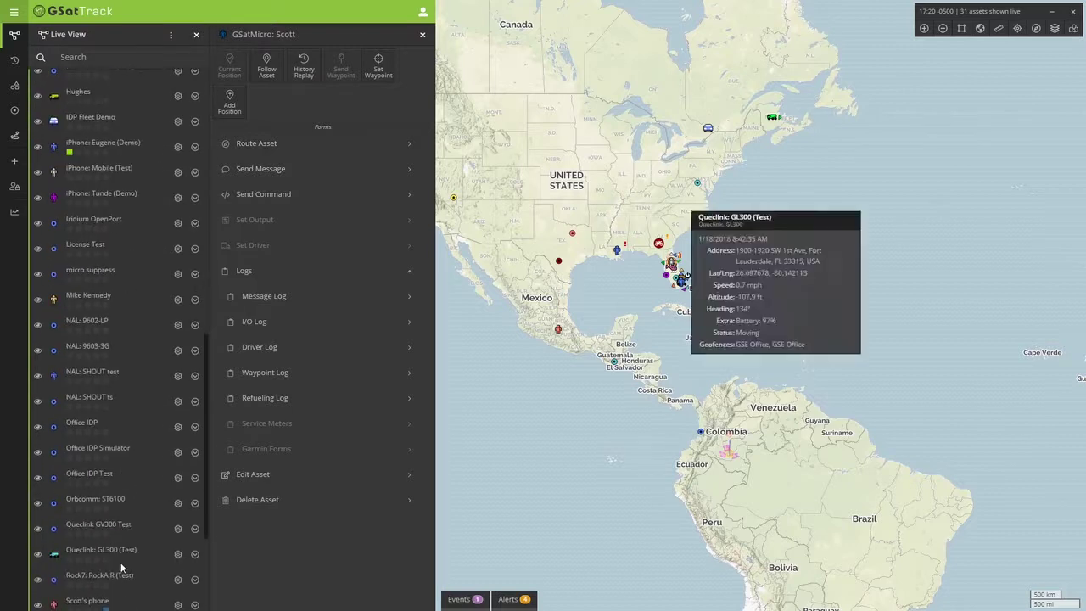
pyautogui.moveTo(85, 465)
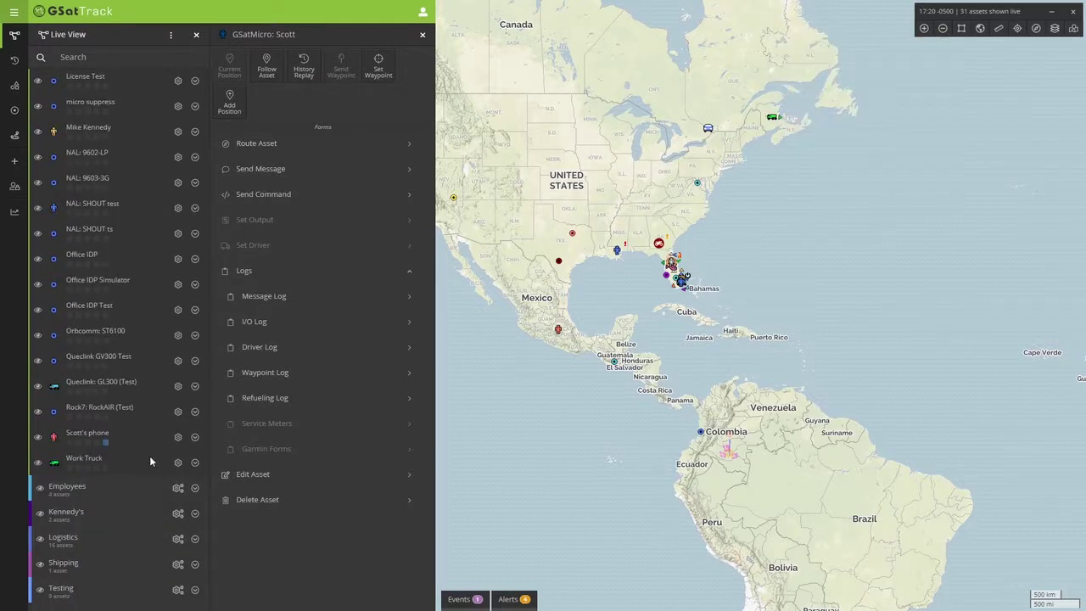
pyautogui.click(177, 464)
pyautogui.click(194, 463)
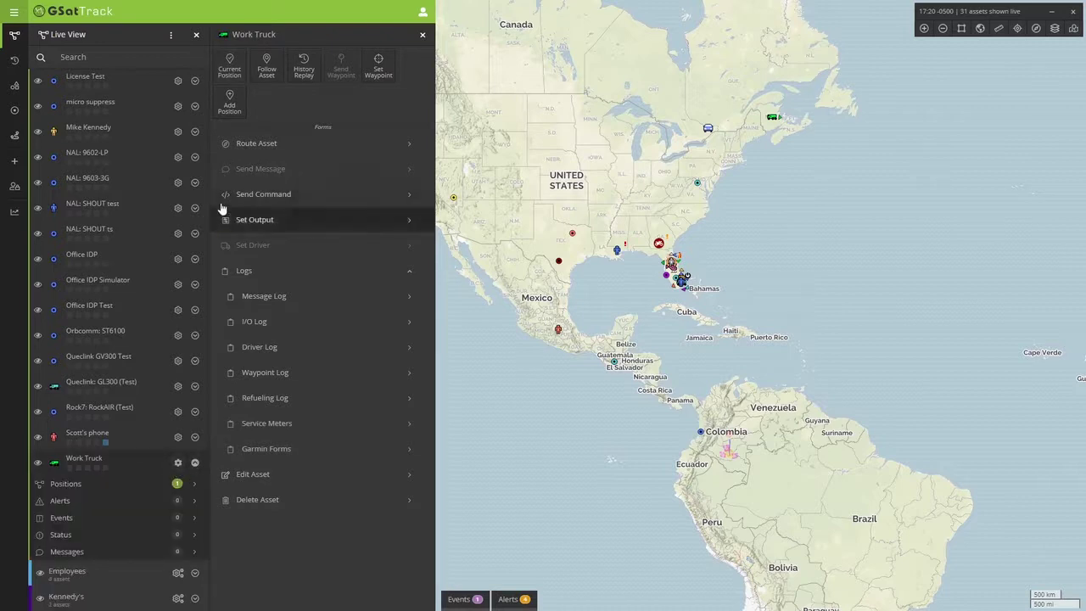
pyautogui.click(252, 194)
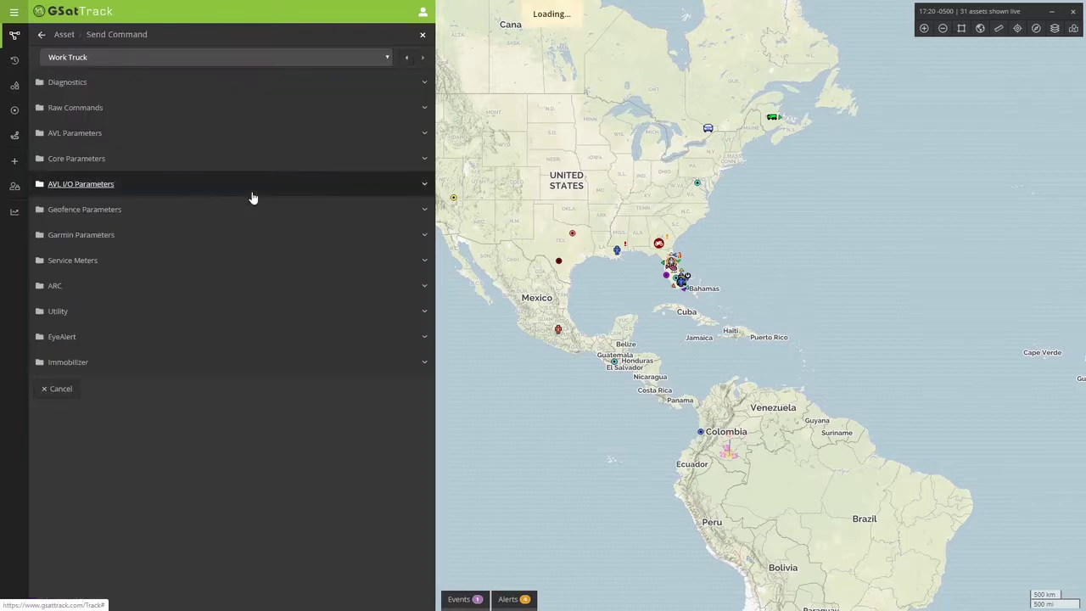
# Examine the Work Truck's Diagnostics and Raw Commands sections and collapse them again.
pyautogui.click(96, 85)
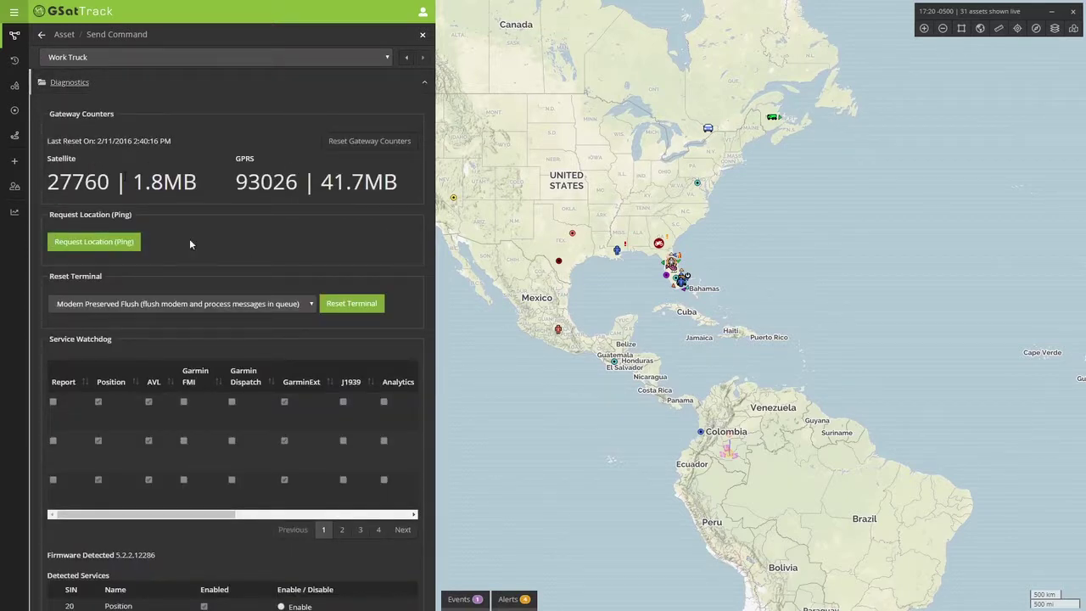
pyautogui.scroll(-5, 246, 233)
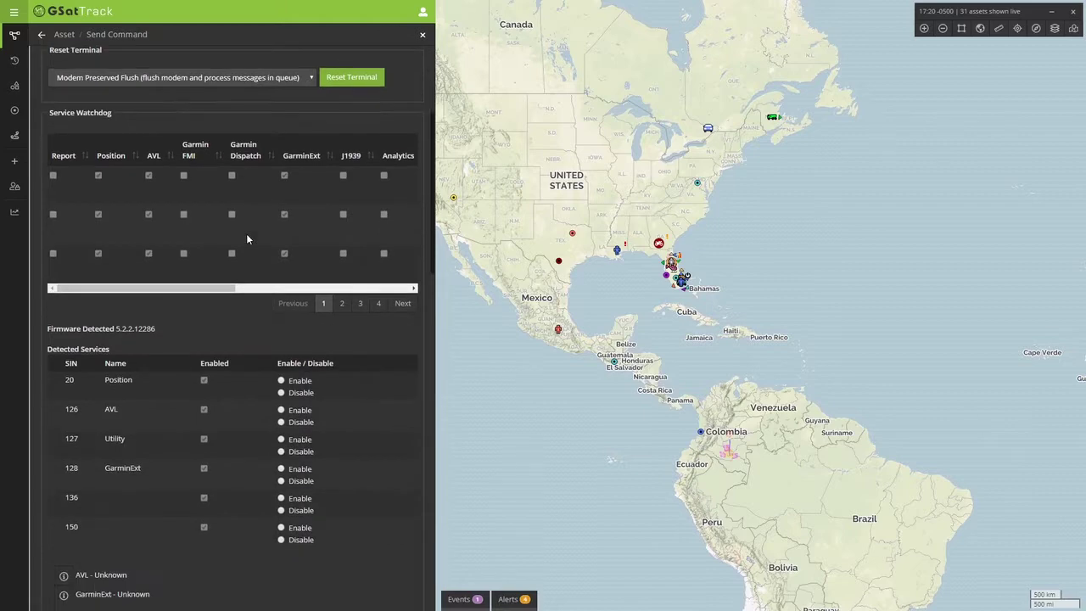
pyautogui.scroll(5, 119, 425)
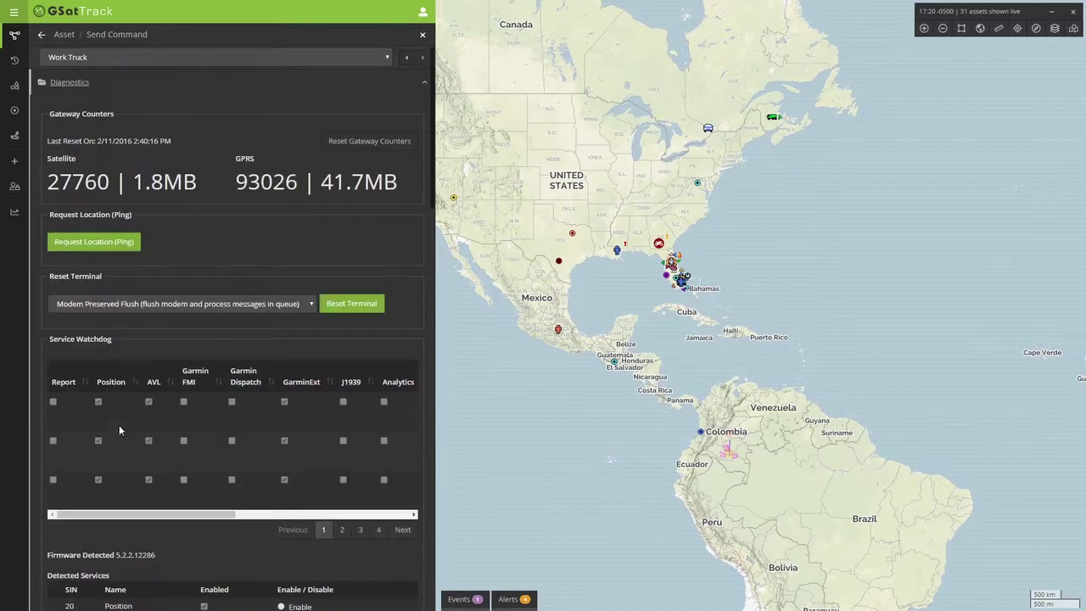
pyautogui.click(76, 83)
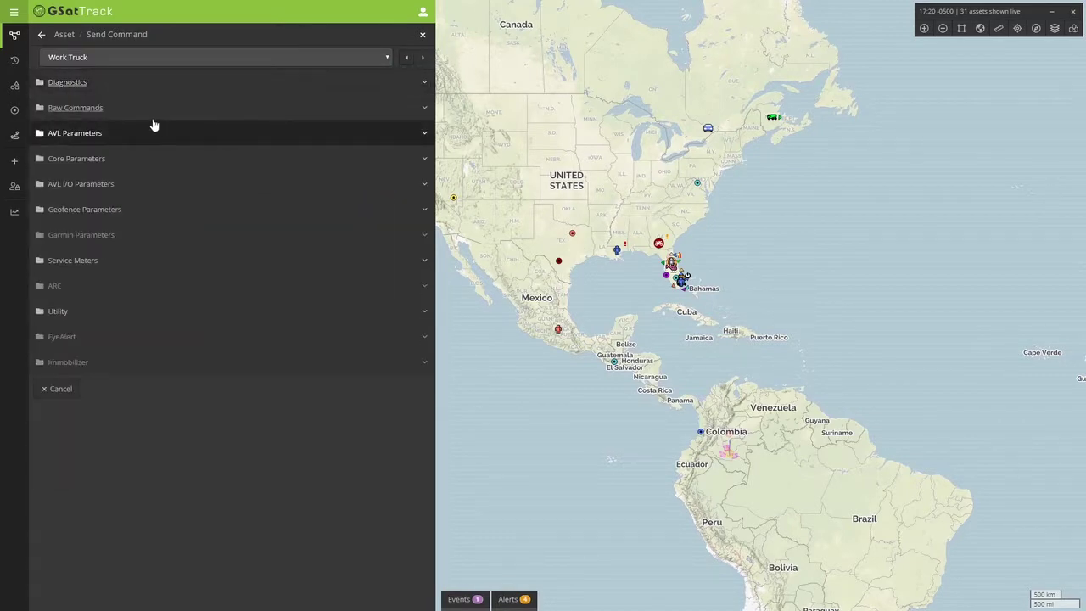
pyautogui.click(68, 107)
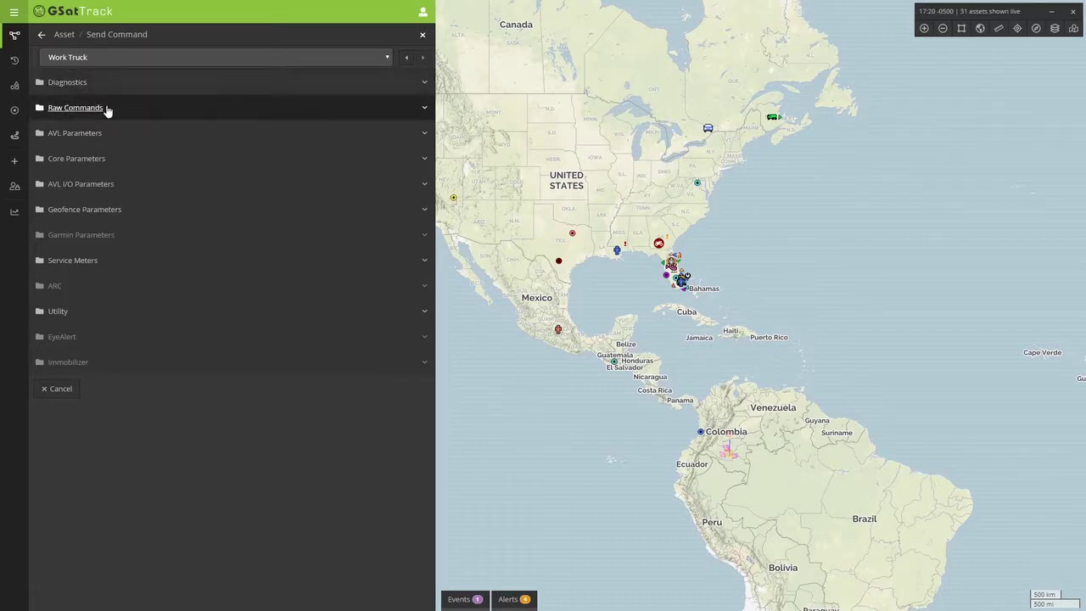
pyautogui.click(89, 111)
# Examine the System, Power and Message groups of the Work Truck's Core Parameters and close the command form.
pyautogui.click(89, 160)
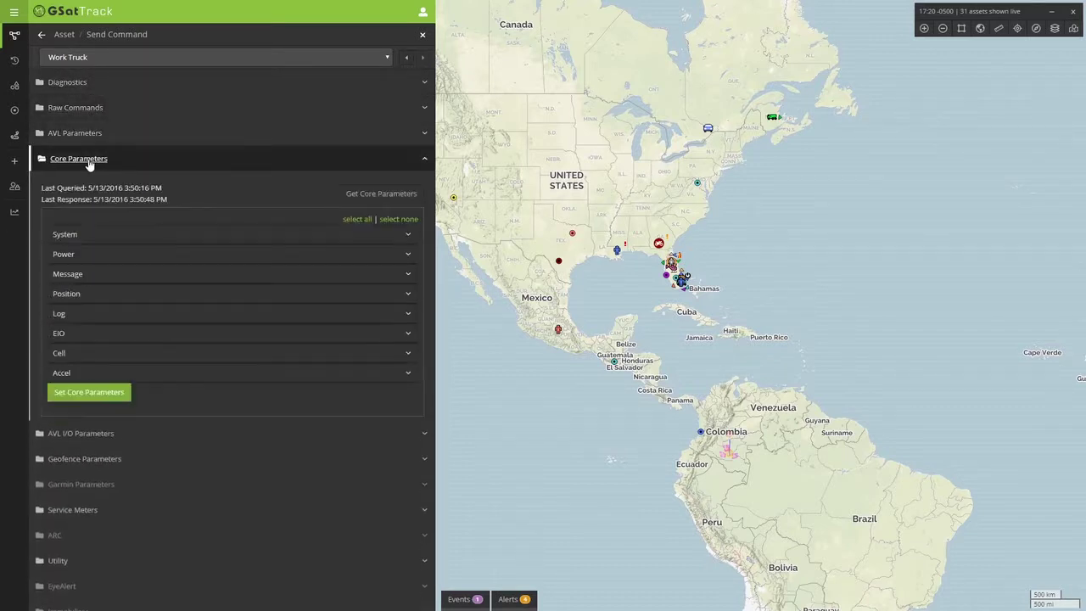
pyautogui.click(67, 237)
pyautogui.click(68, 326)
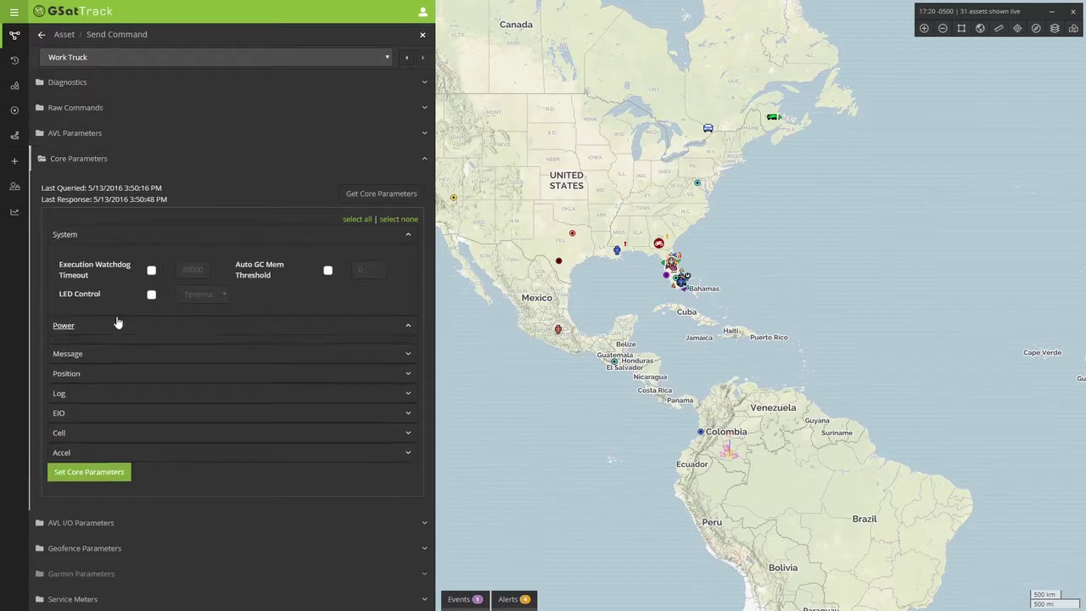
pyautogui.click(77, 400)
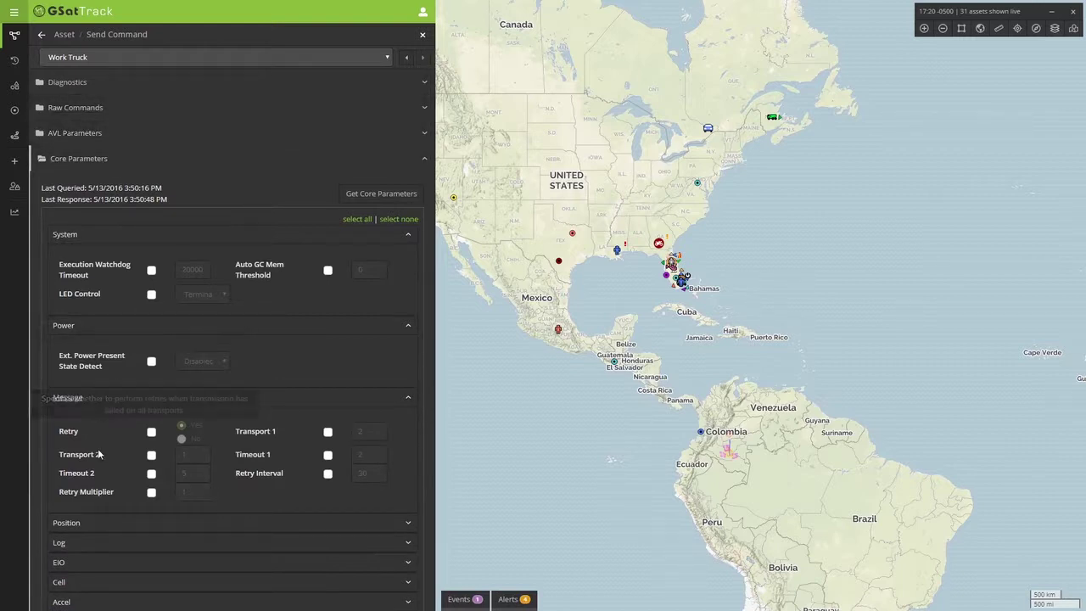
pyautogui.scroll(-3, 136, 543)
pyautogui.scroll(-1, 124, 551)
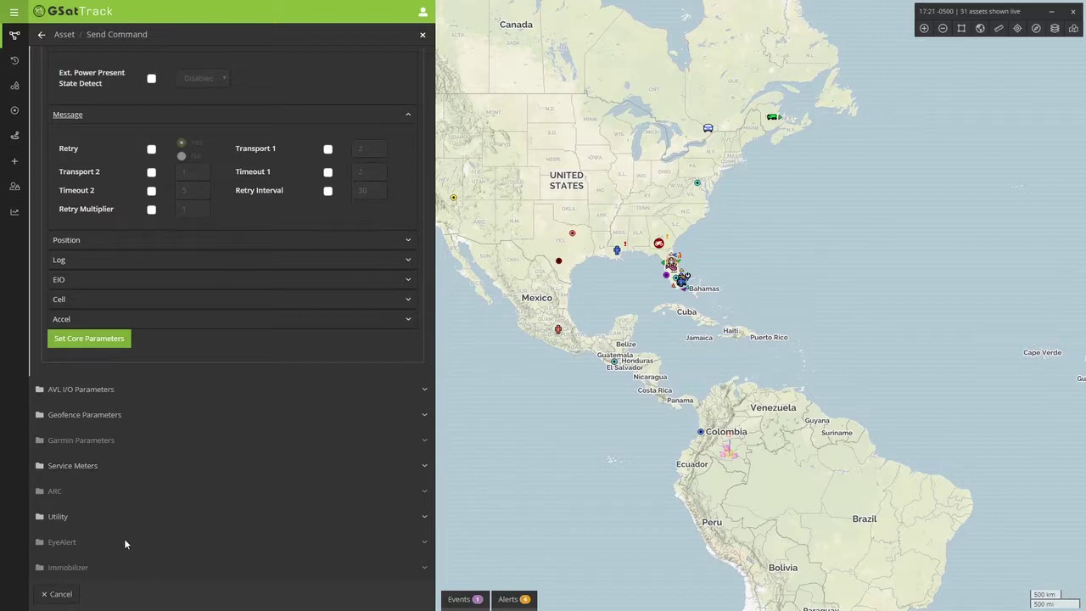
pyautogui.click(421, 37)
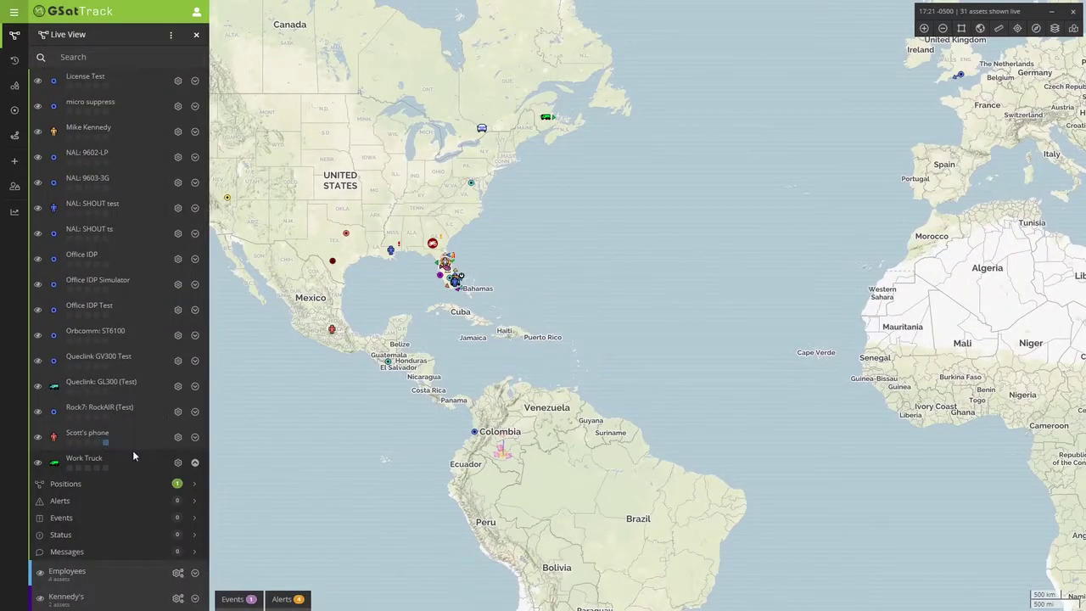
pyautogui.click(193, 463)
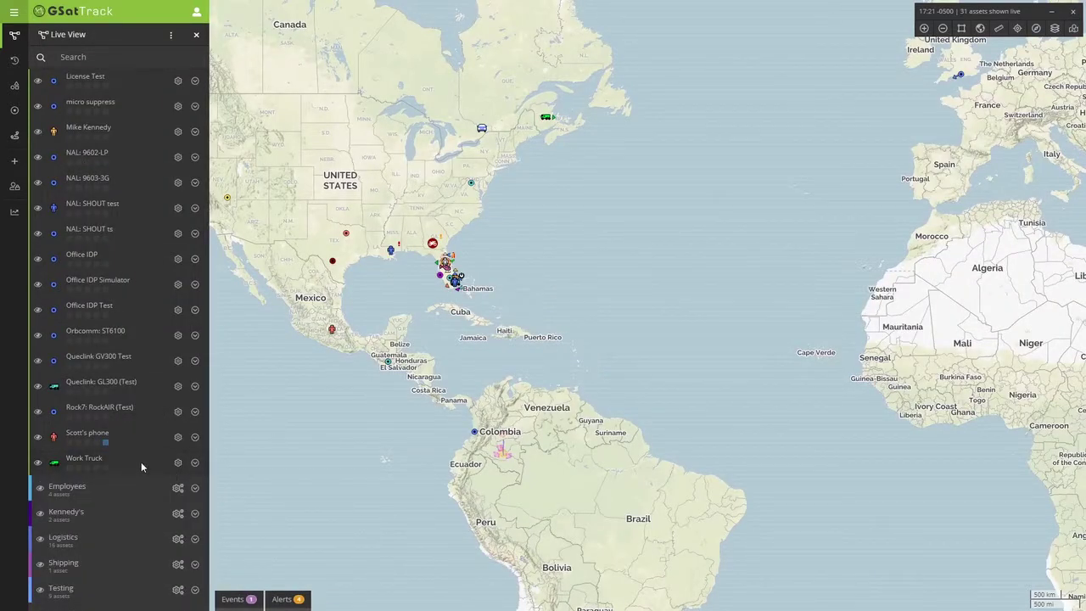
# View the digital output options in the Set Output form of CalAmp: Passenger Vehicle (Test) and leave it without setting an output.
pyautogui.scroll(2, 145, 367)
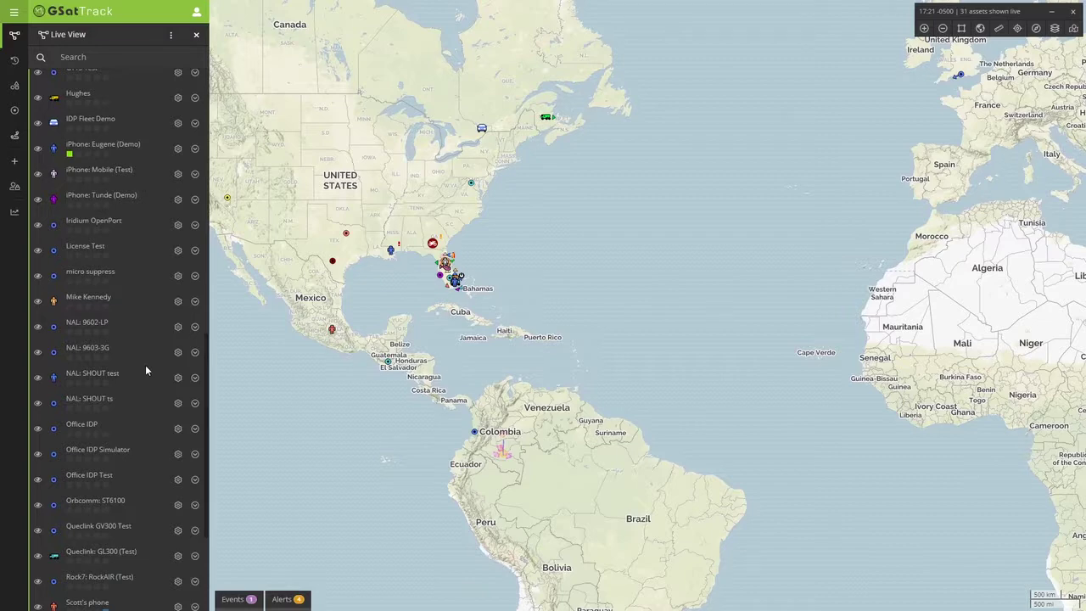
pyautogui.scroll(3, 140, 237)
pyautogui.scroll(4, 140, 229)
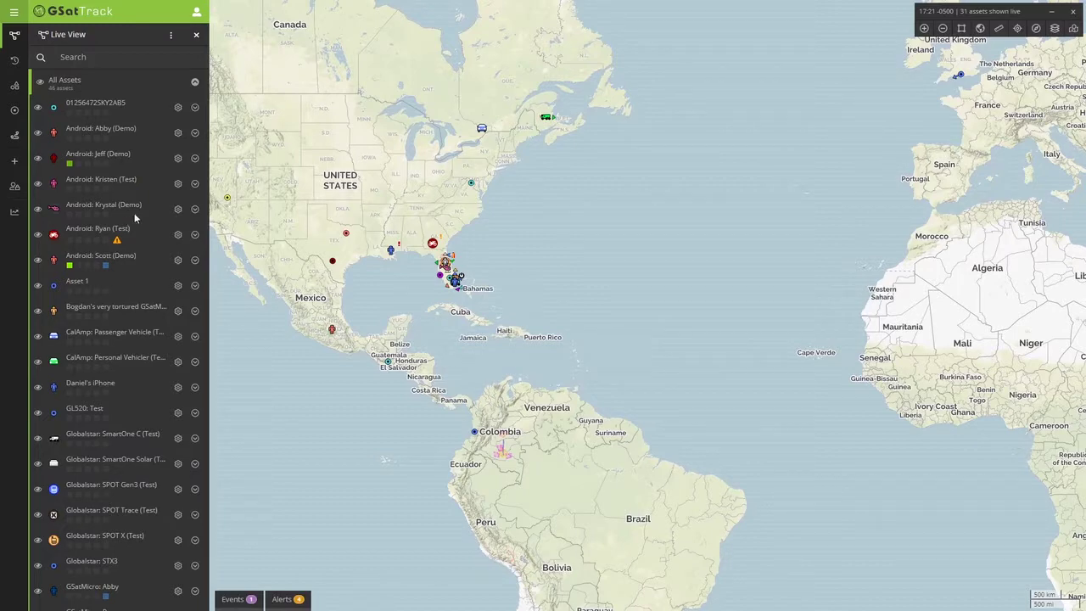
pyautogui.click(98, 332)
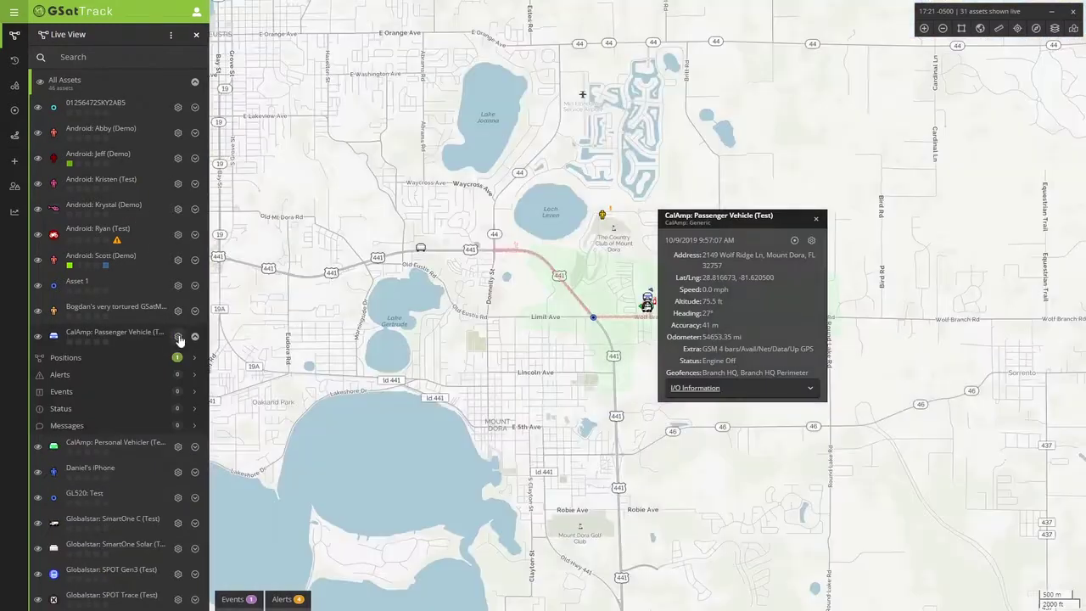
pyautogui.click(178, 338)
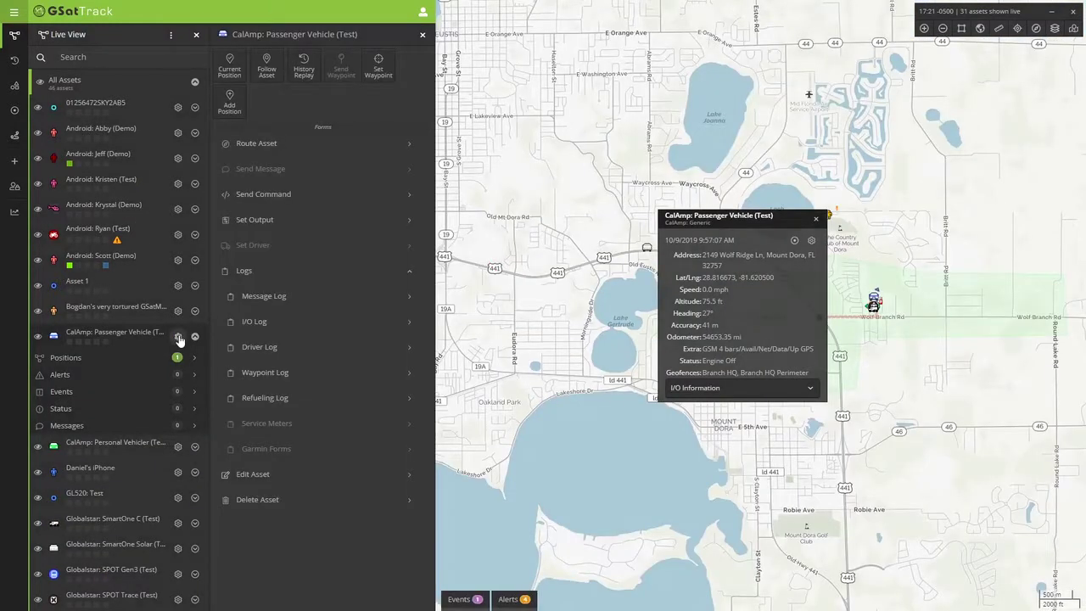
pyautogui.click(280, 219)
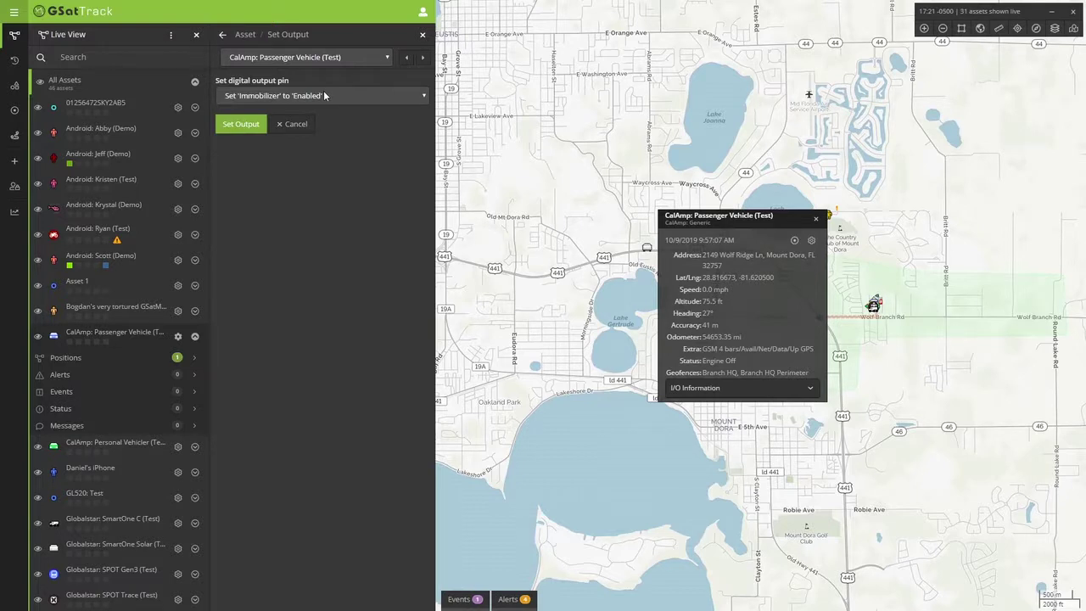
pyautogui.click(194, 337)
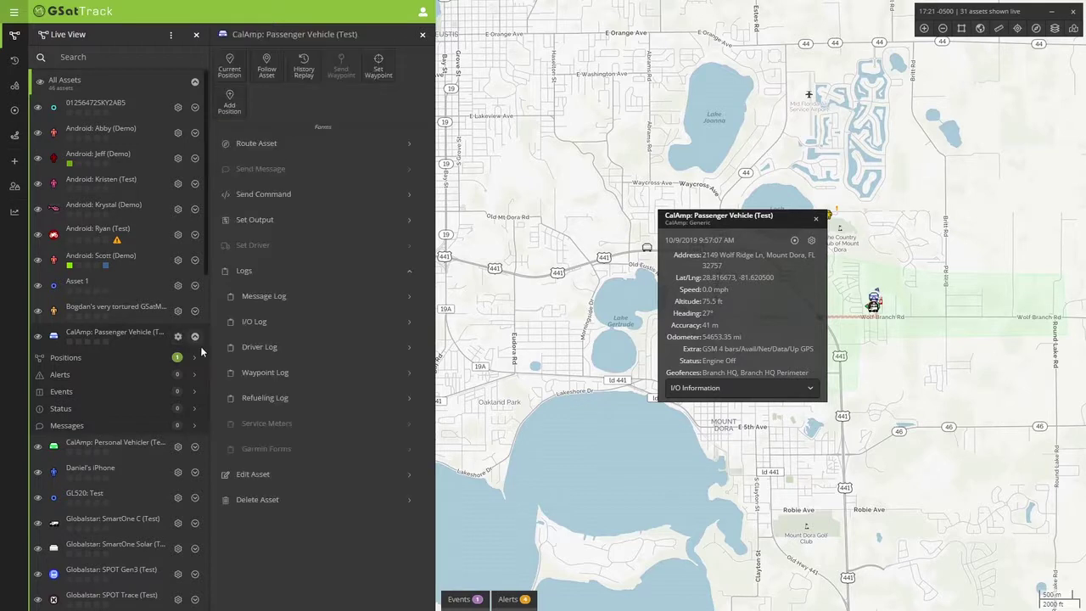
pyautogui.click(194, 338)
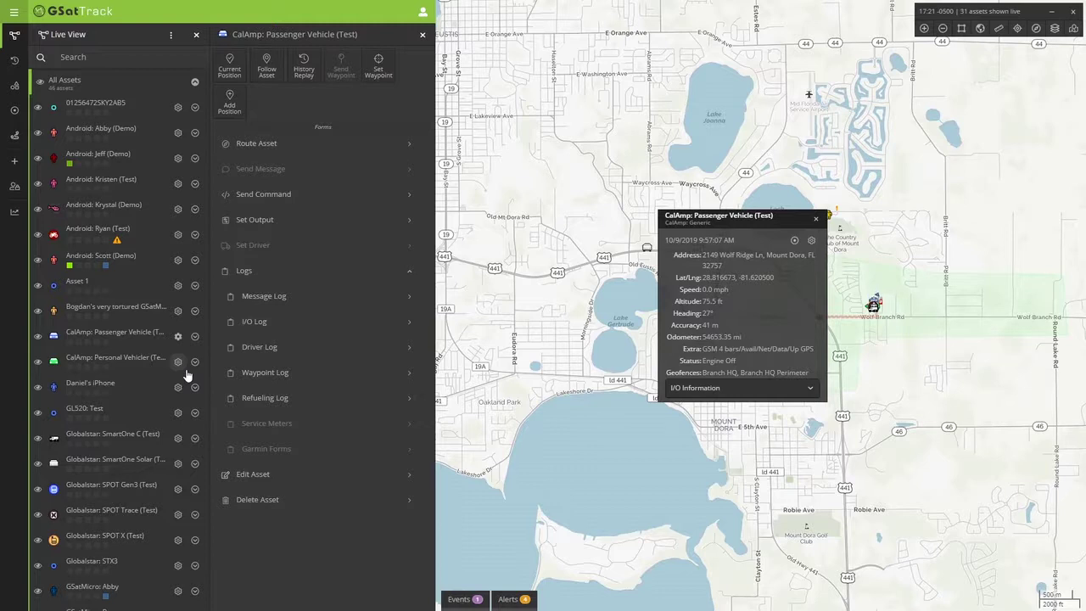
# Open the Send Command form for the first-listed GSatMicro asset and enable its Normal Reporting Interval parameter.
pyautogui.scroll(-3, 157, 428)
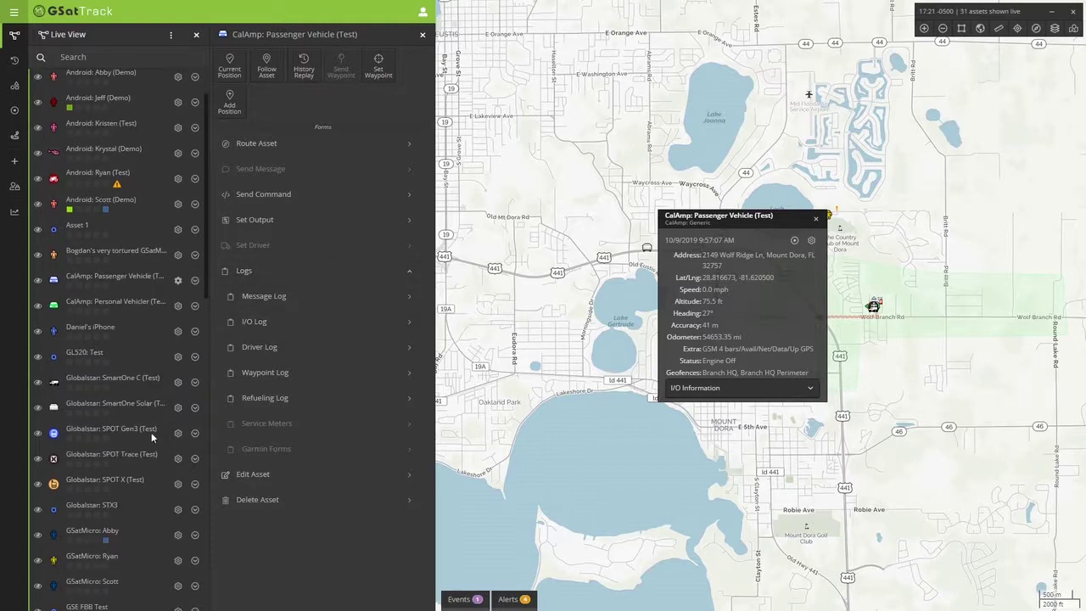
pyautogui.click(179, 421)
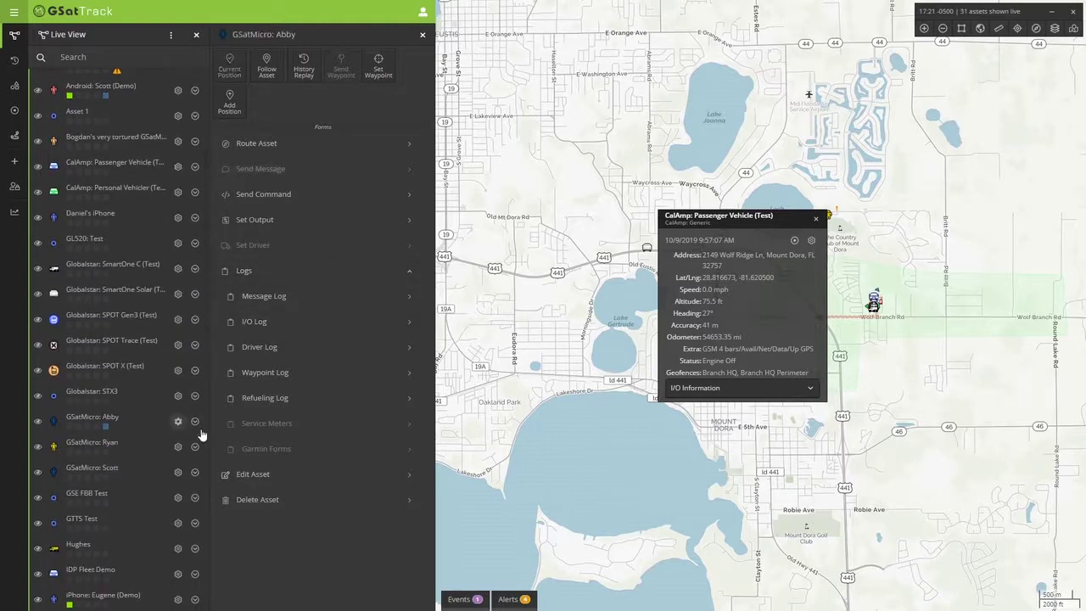
pyautogui.click(270, 194)
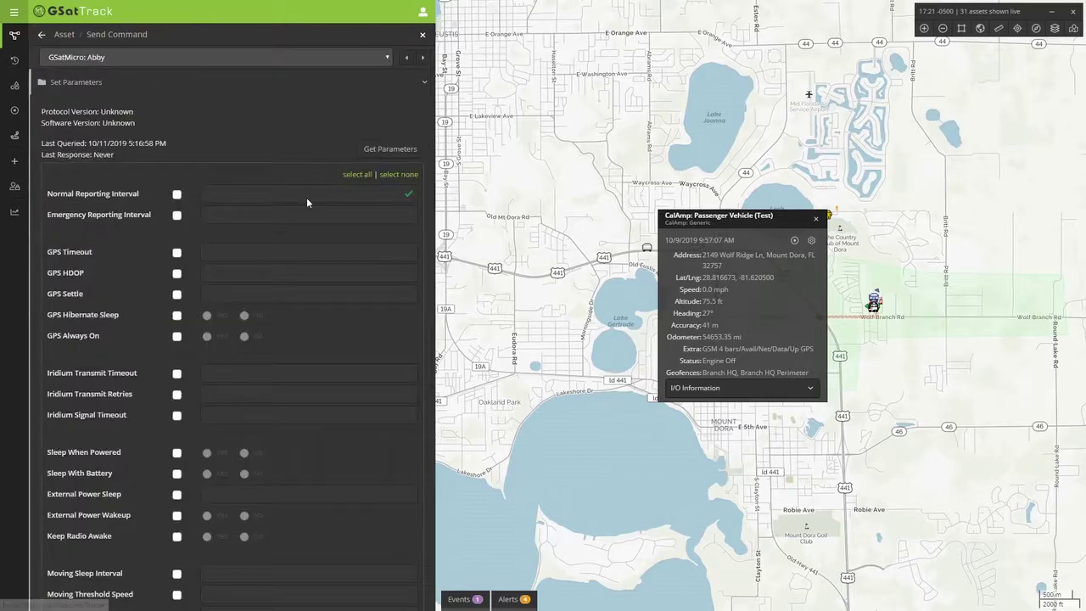
pyautogui.click(74, 195)
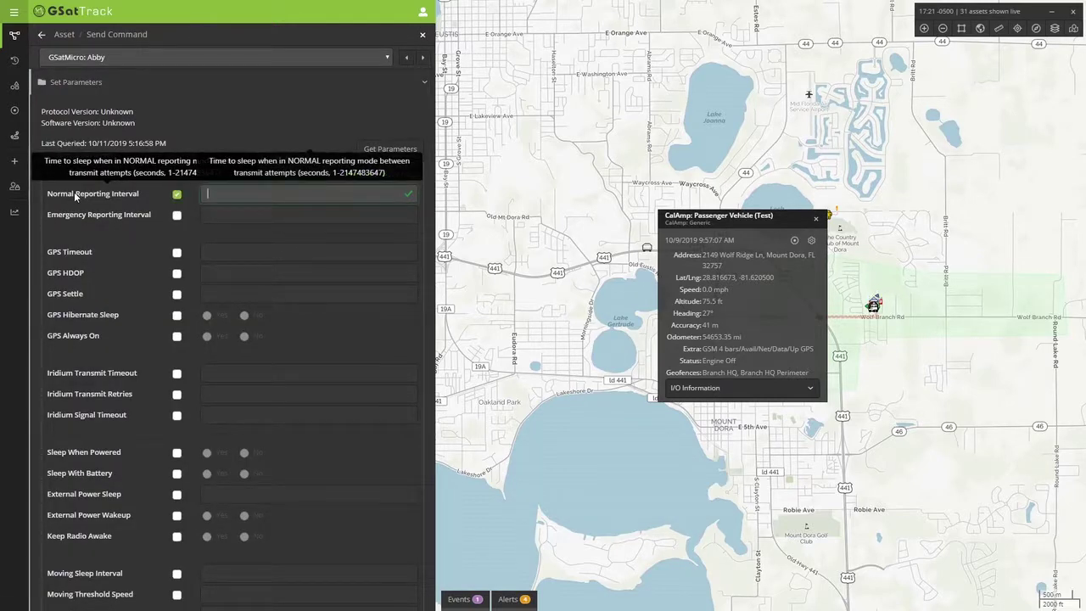